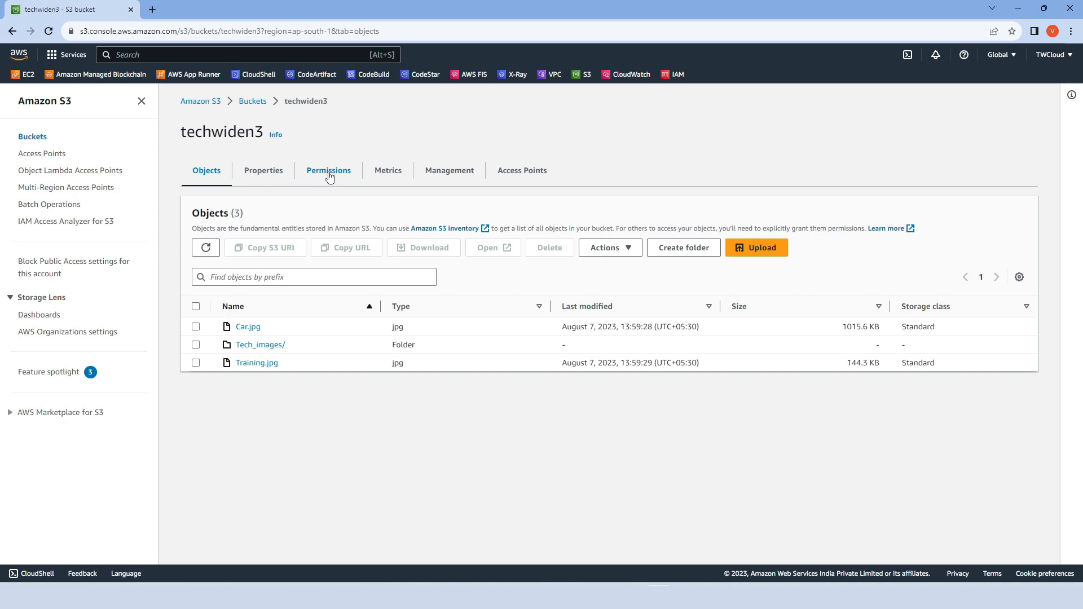
- Turn off Block all public access in the techwiden3 bucket's permissions, saving and confirming the change with "confirm"
click(330, 177)
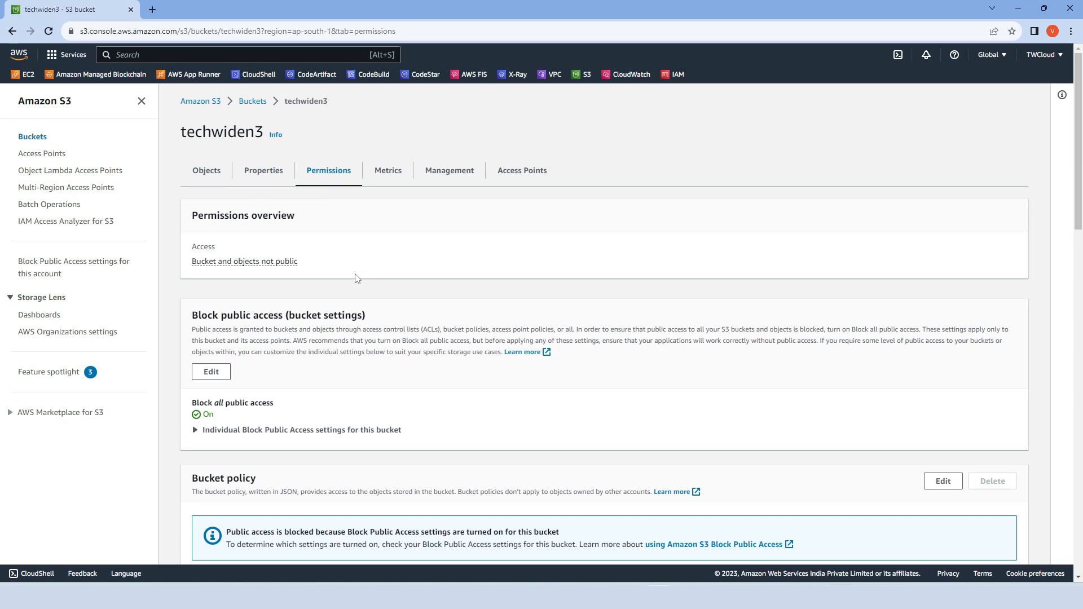
scroll(357, 279, down, 2)
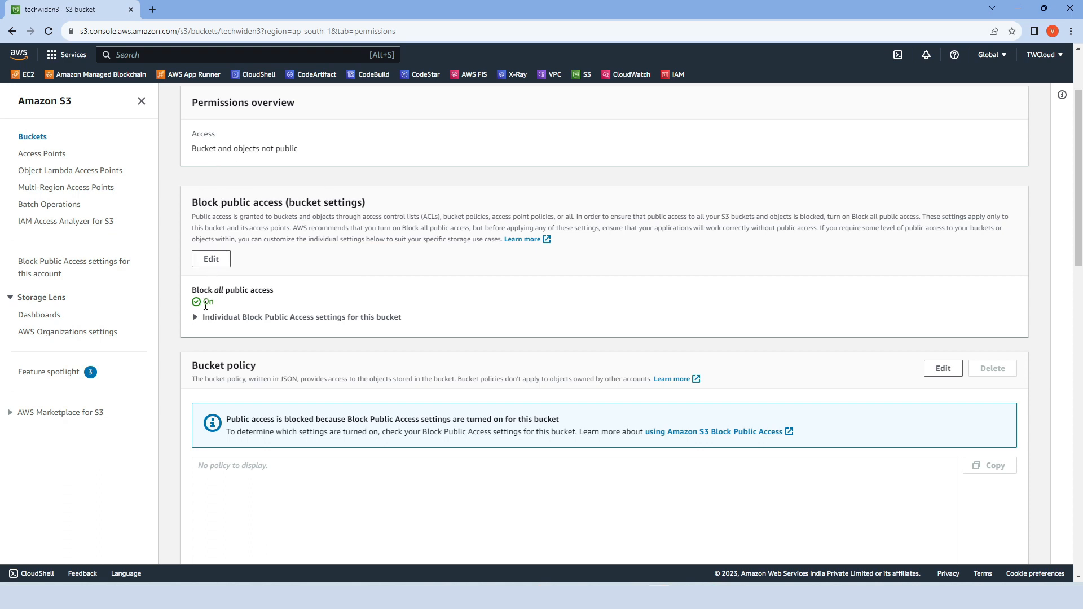
click(211, 259)
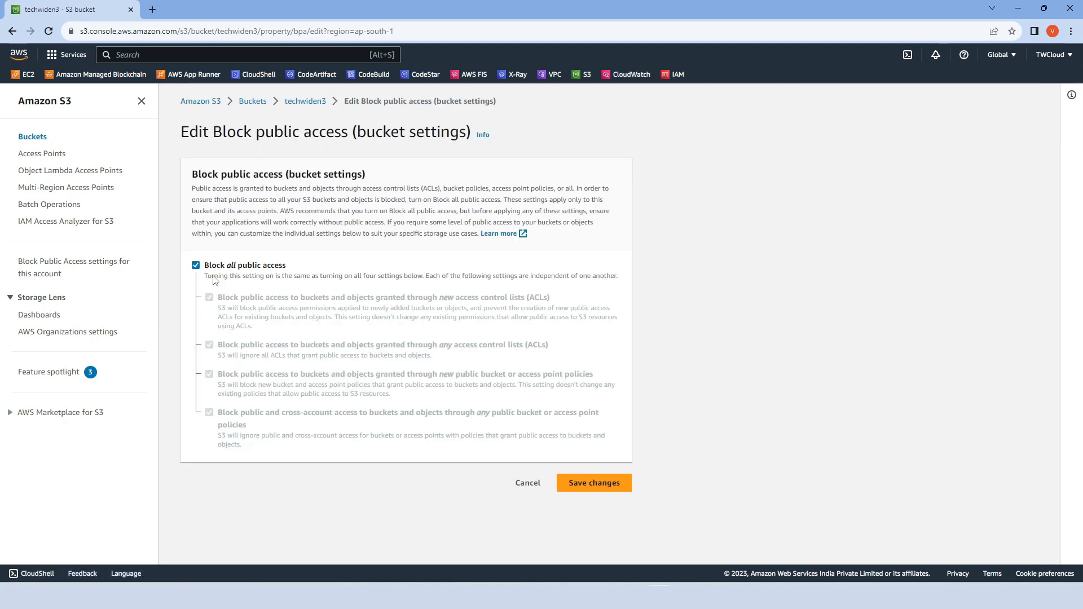
click(195, 265)
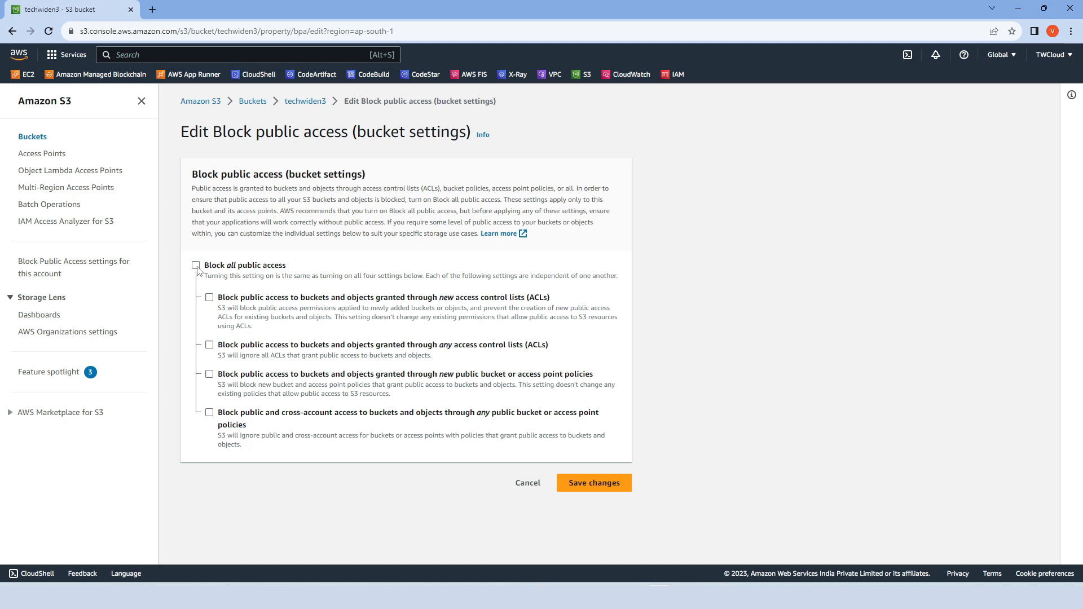
click(590, 487)
click(416, 351)
text(confirm)
click(672, 385)
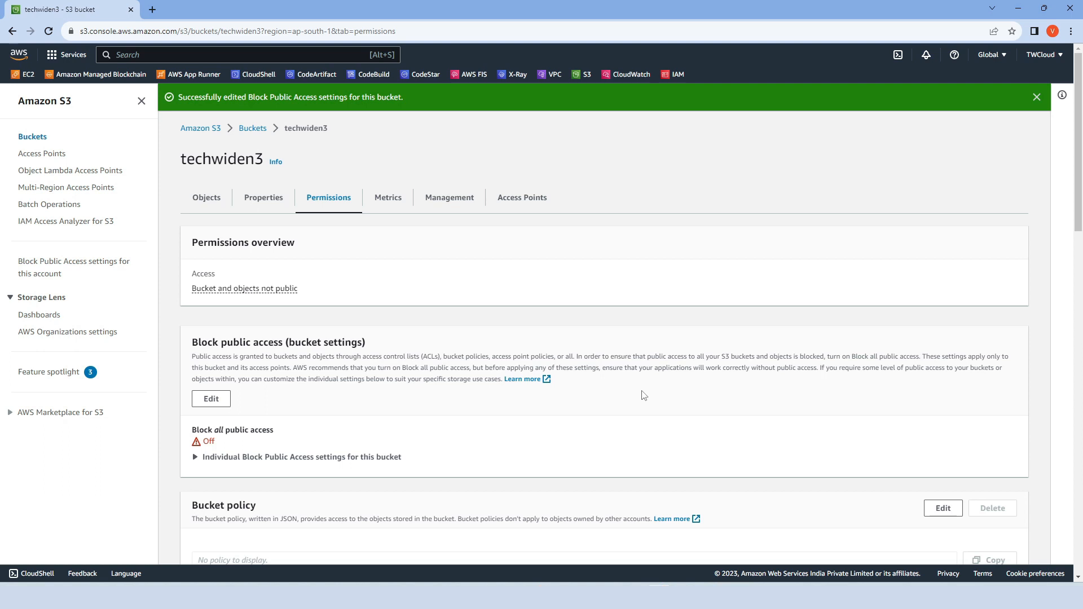
- Open the techwiden3 bucket's policy for editing
scroll(598, 392, down, 1)
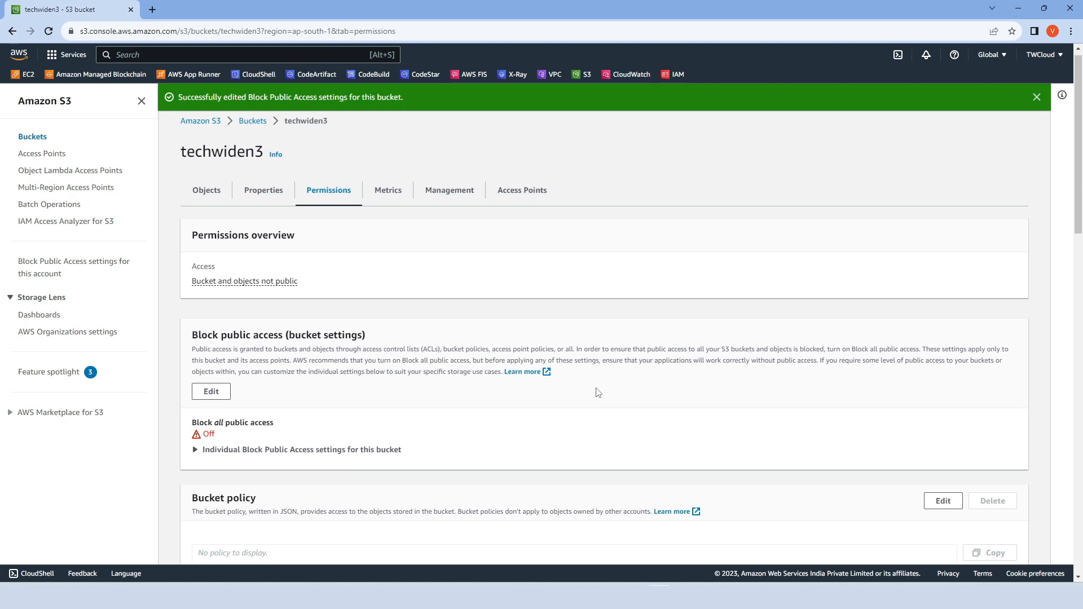
scroll(599, 392, down, 5)
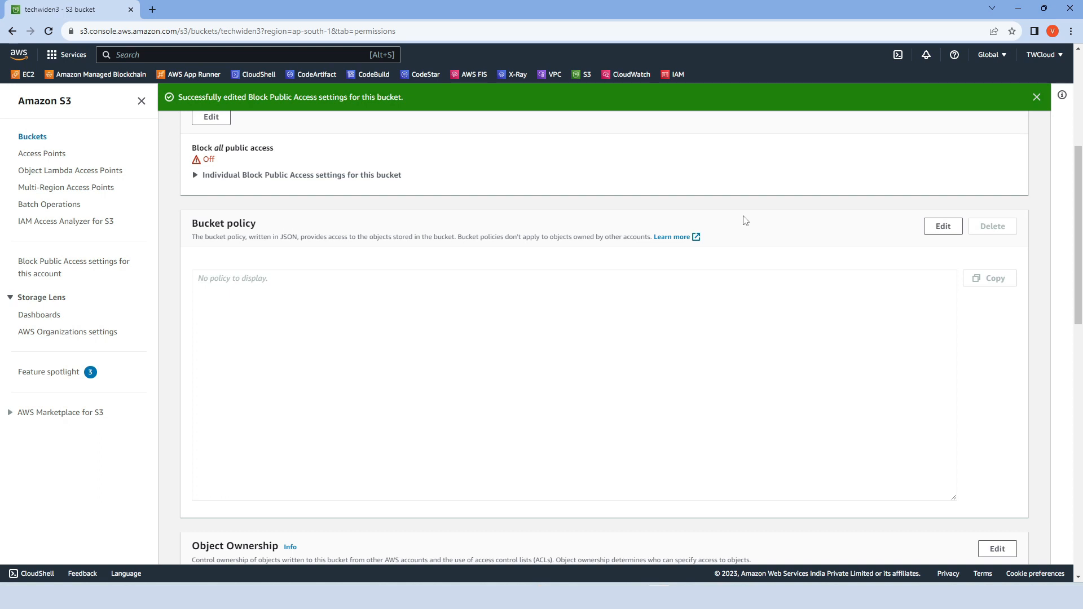
click(939, 227)
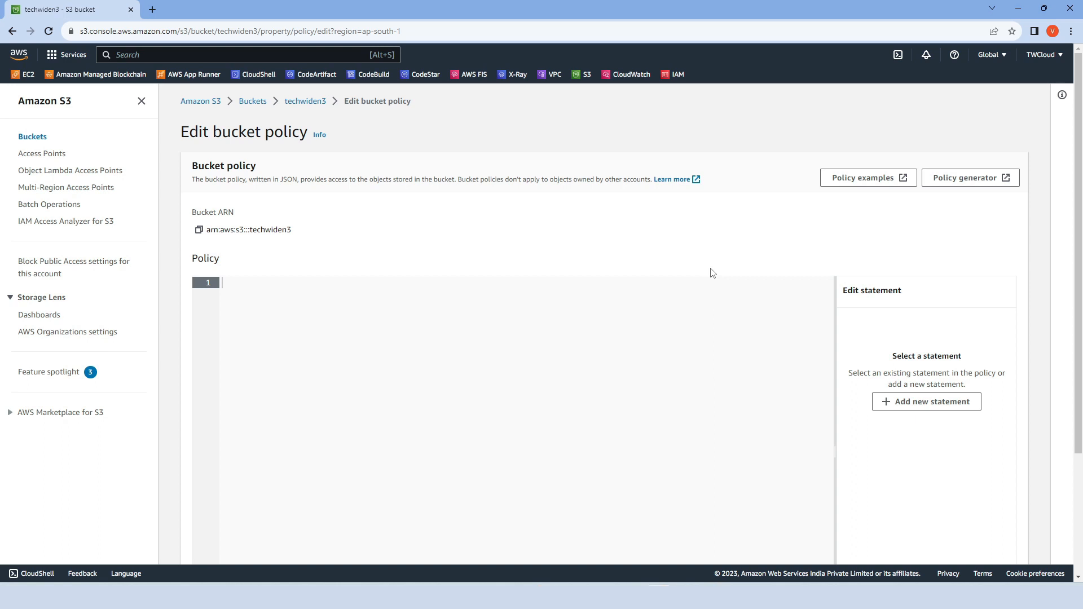
- Examine the bucket policy examples documentation, including its topic list and encryption samples, and return to the policy editor
click(872, 182)
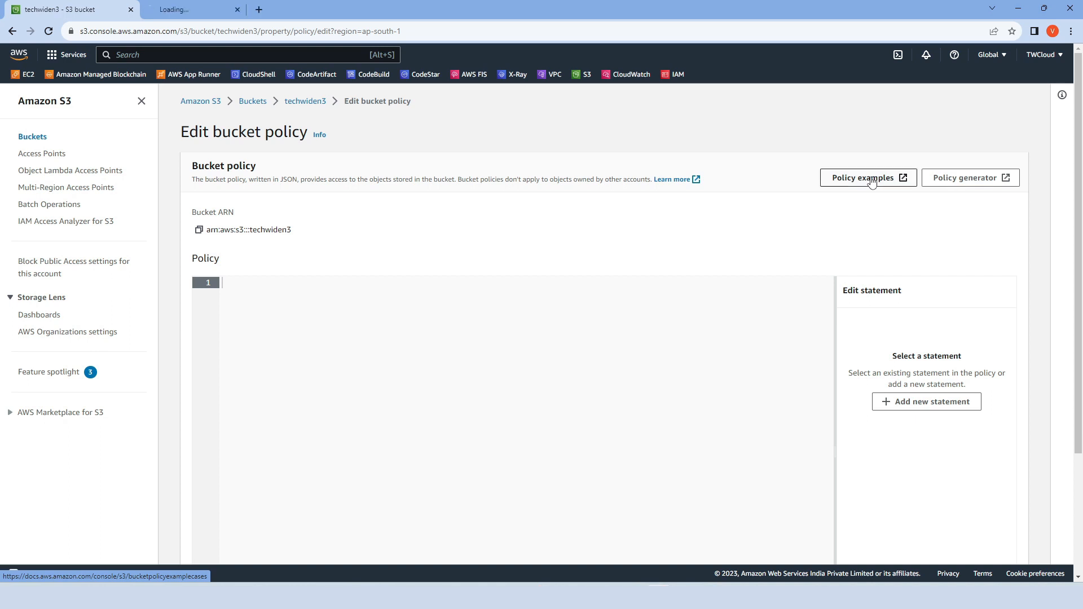
click(195, 13)
scroll(257, 314, down, 4)
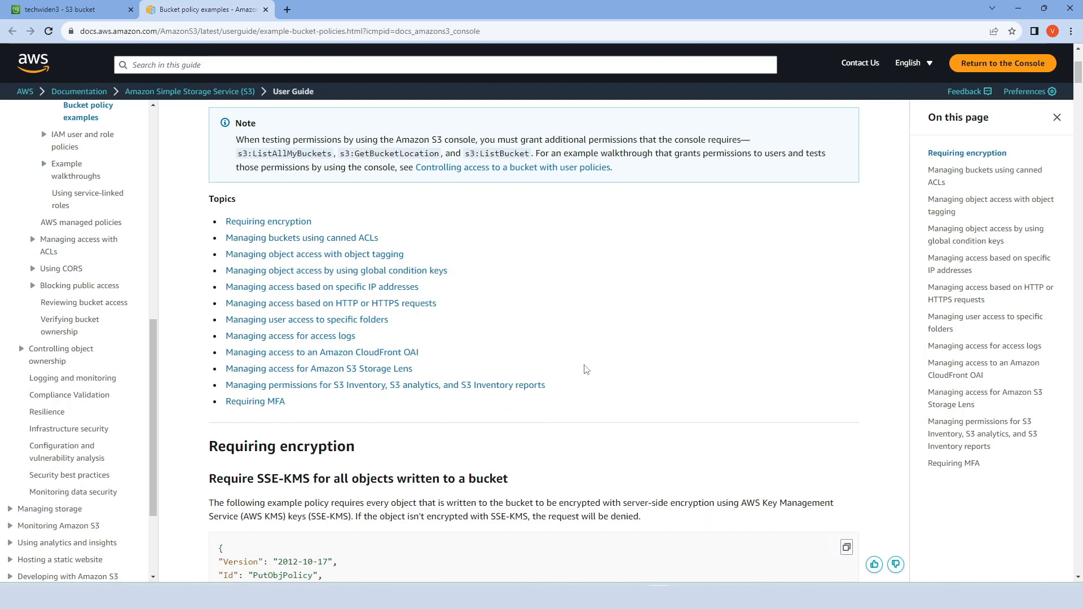
scroll(586, 369, up, 1)
scroll(586, 370, up, 2)
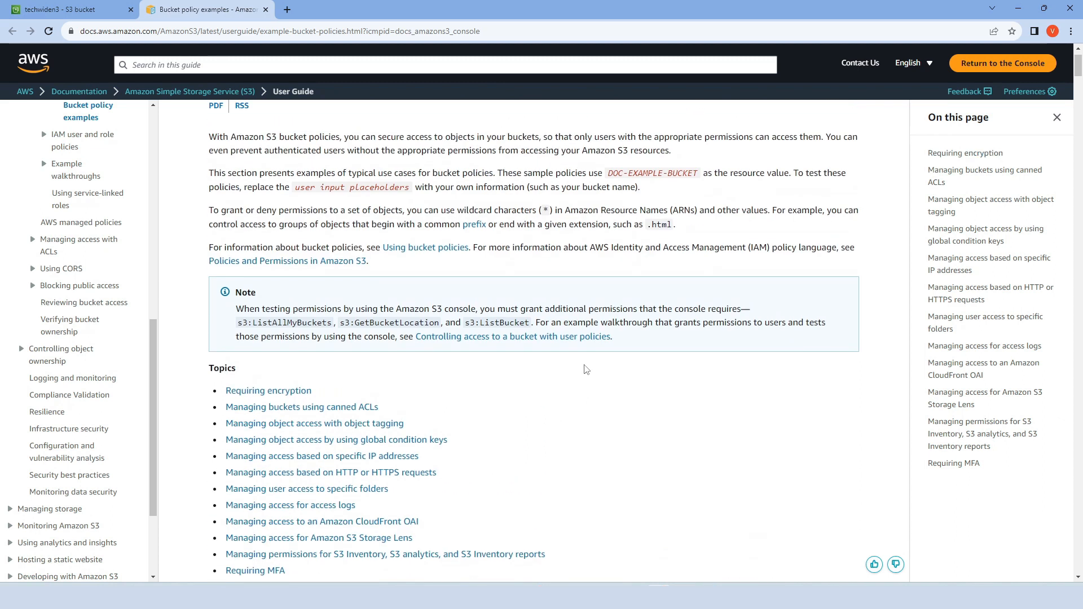
scroll(586, 370, down, 2)
scroll(587, 369, down, 2)
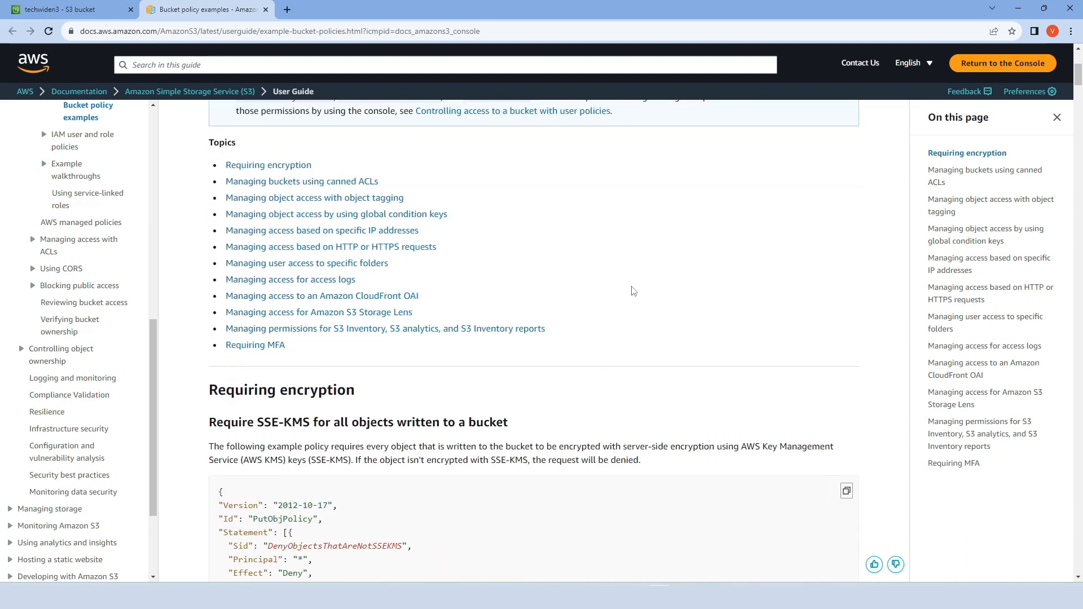
scroll(634, 291, down, 8)
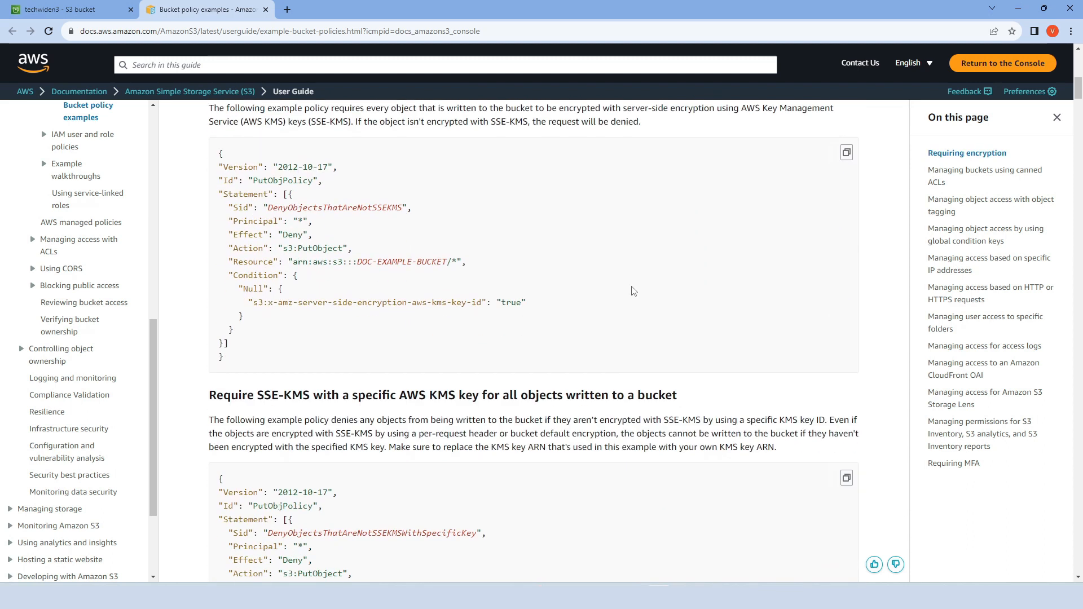
scroll(634, 291, up, 14)
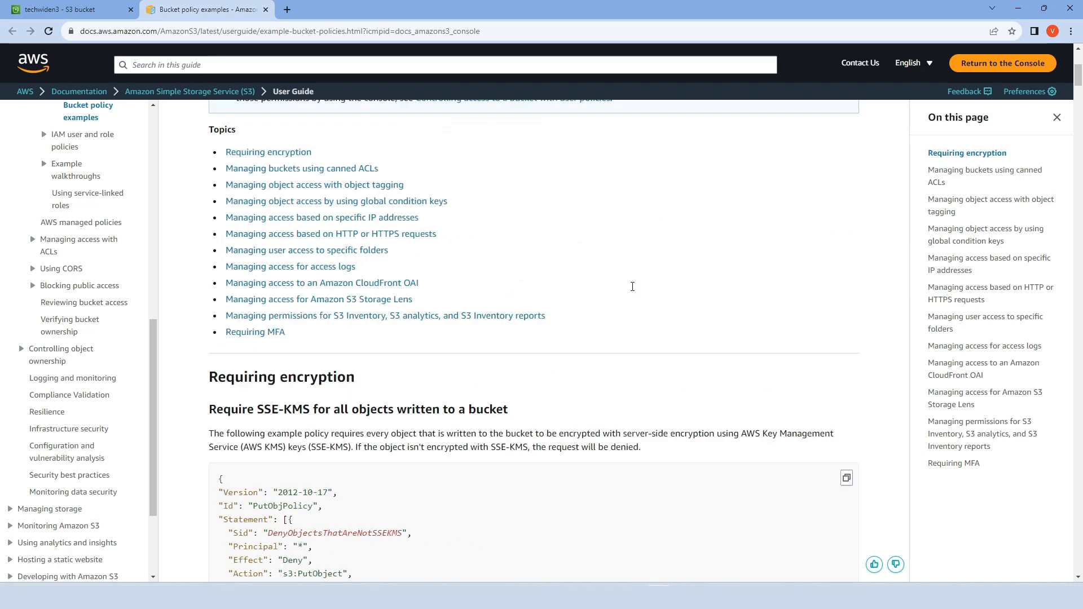
click(67, 10)
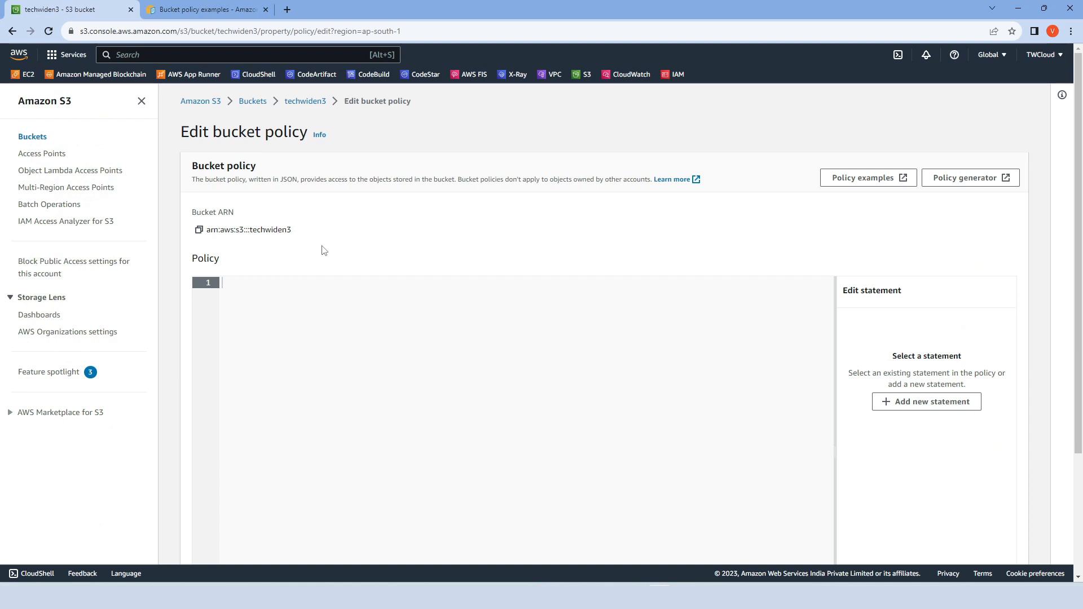
- Open the AWS Policy Generator and choose S3 Bucket Policy as the policy type
middle_click(951, 187)
click(333, 13)
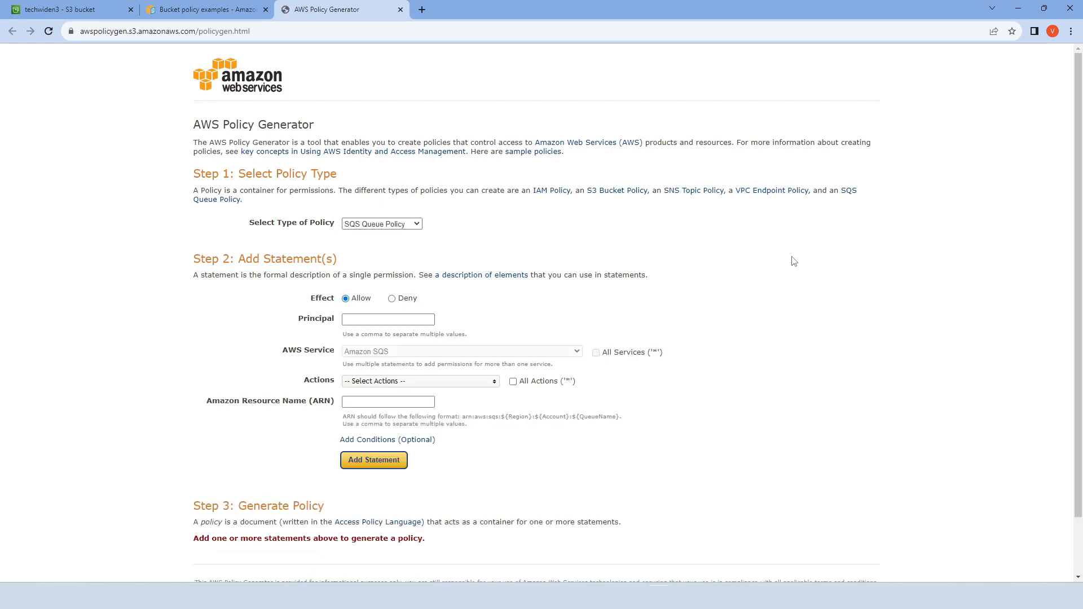
click(418, 225)
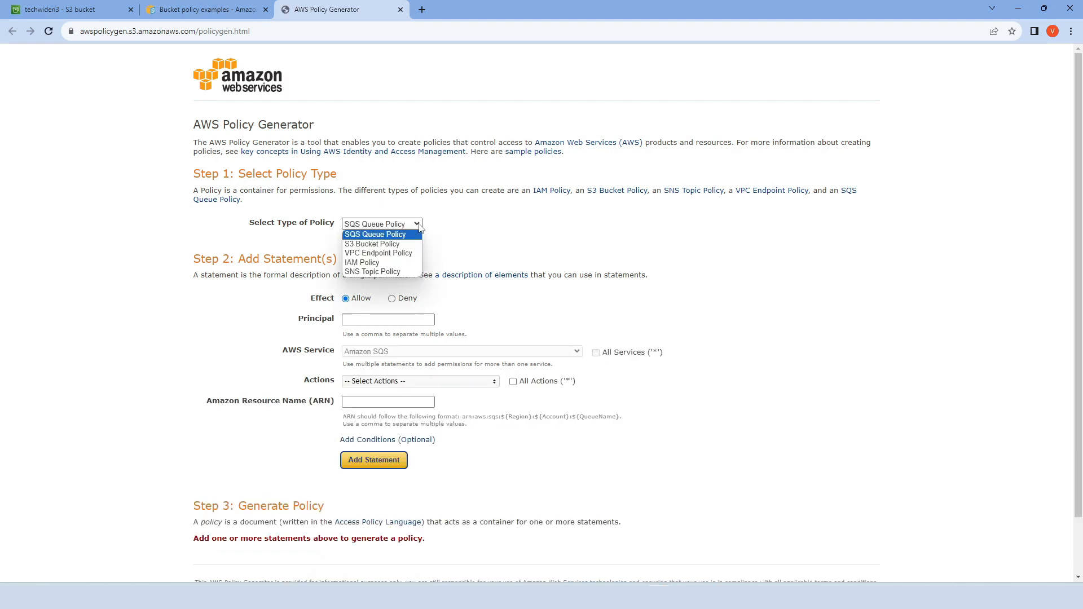
click(394, 246)
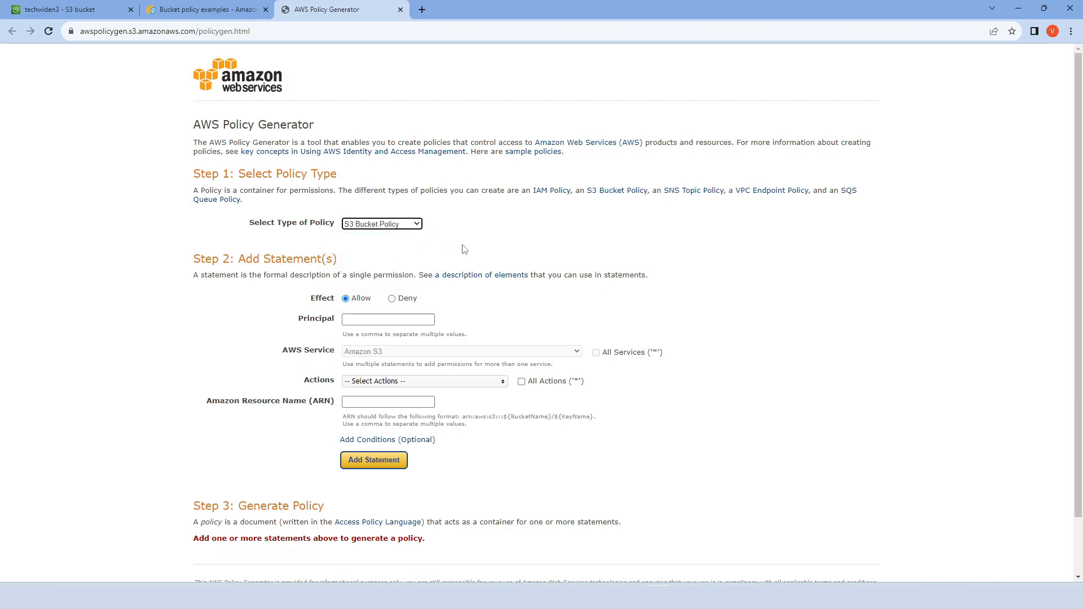
- Set the statement's principal to *
scroll(463, 249, down, 1)
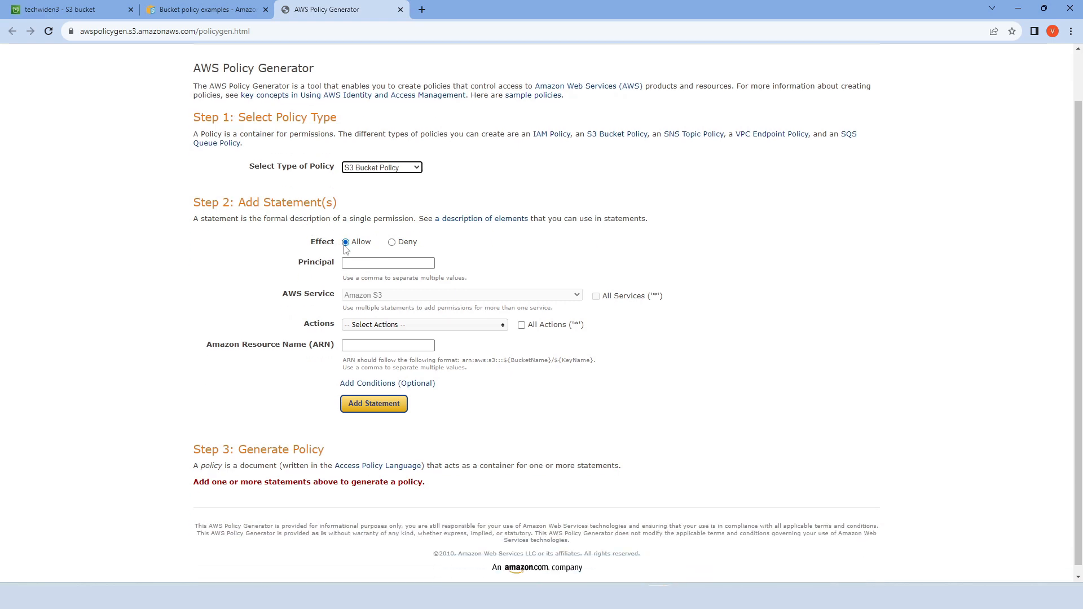
click(354, 264)
text(*)
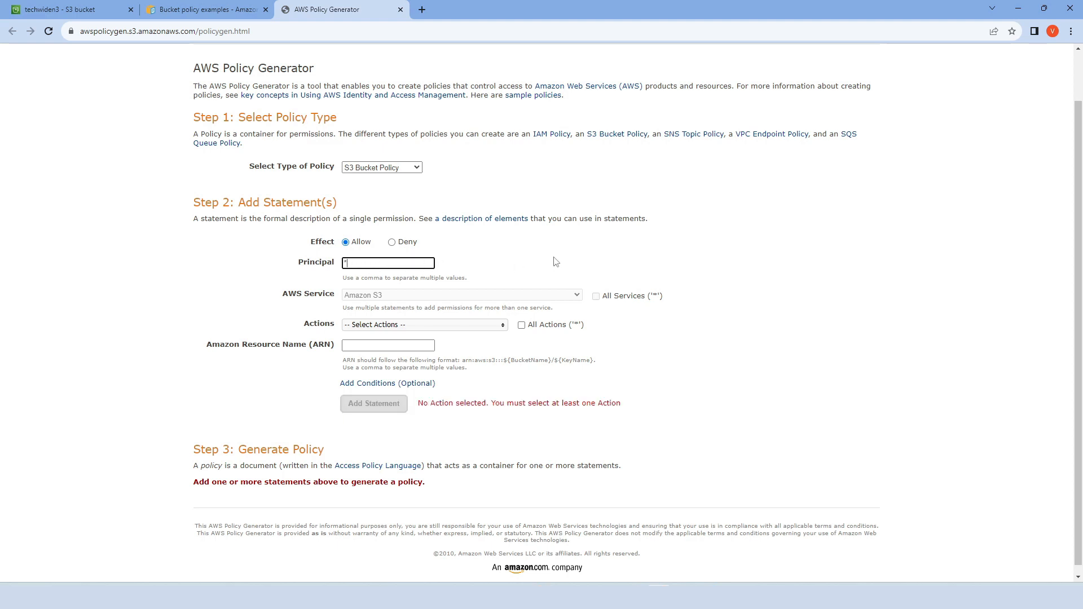
- Select GetObject as the only action for the policy statement
scroll(555, 262, down, 1)
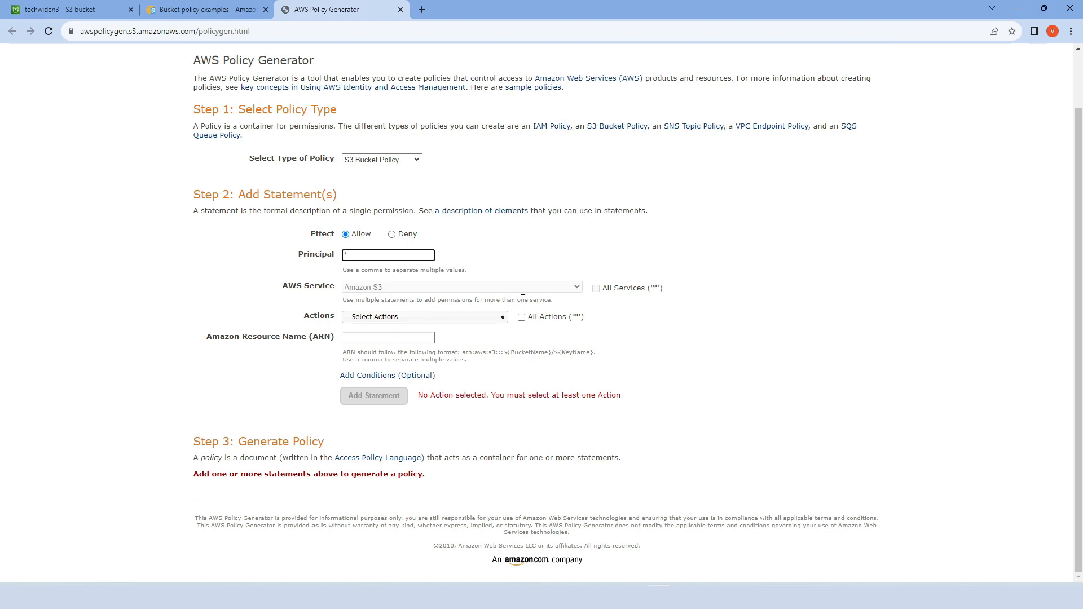
click(501, 320)
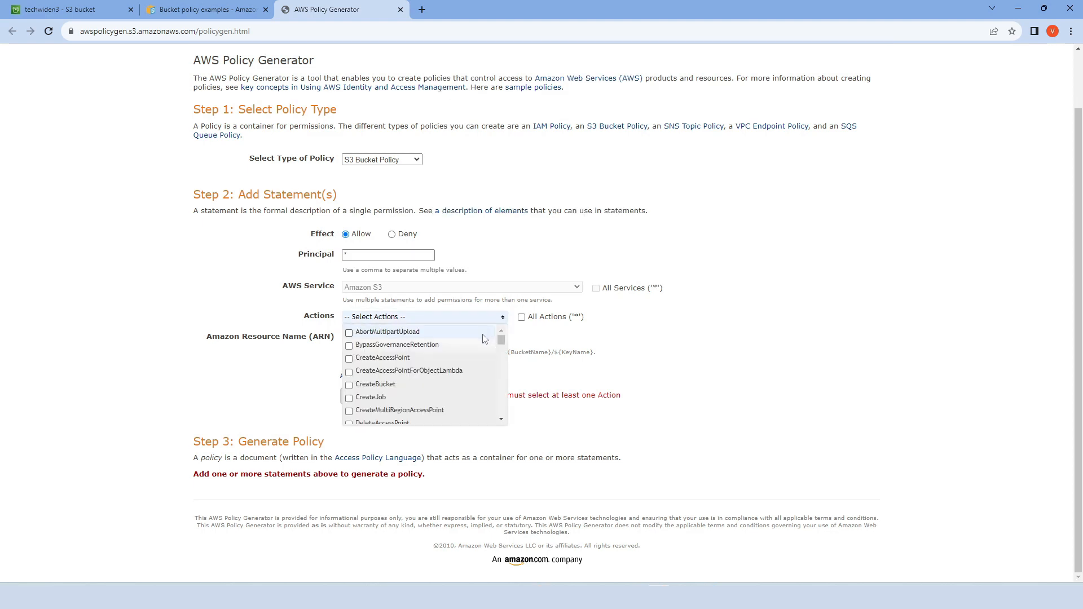
scroll(432, 361, down, 2)
scroll(432, 361, down, 1)
scroll(431, 361, down, 3)
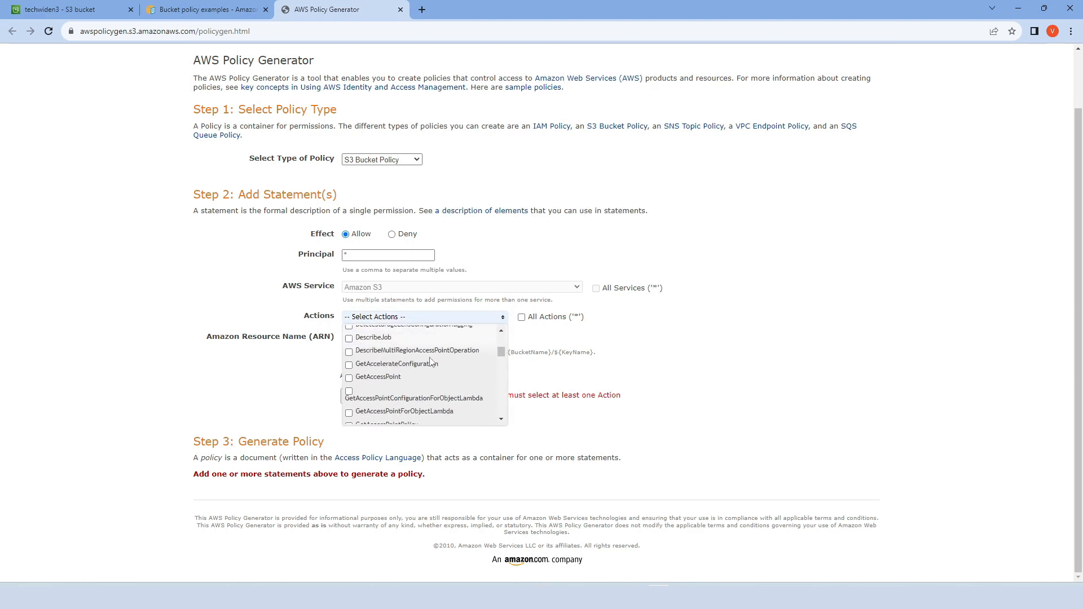
scroll(429, 361, down, 5)
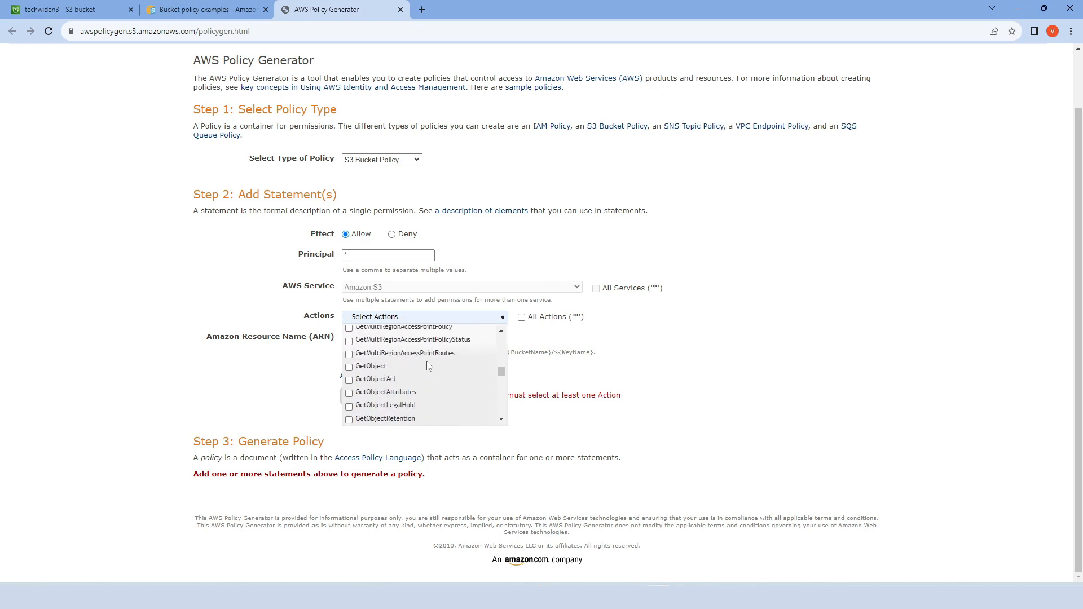
click(349, 368)
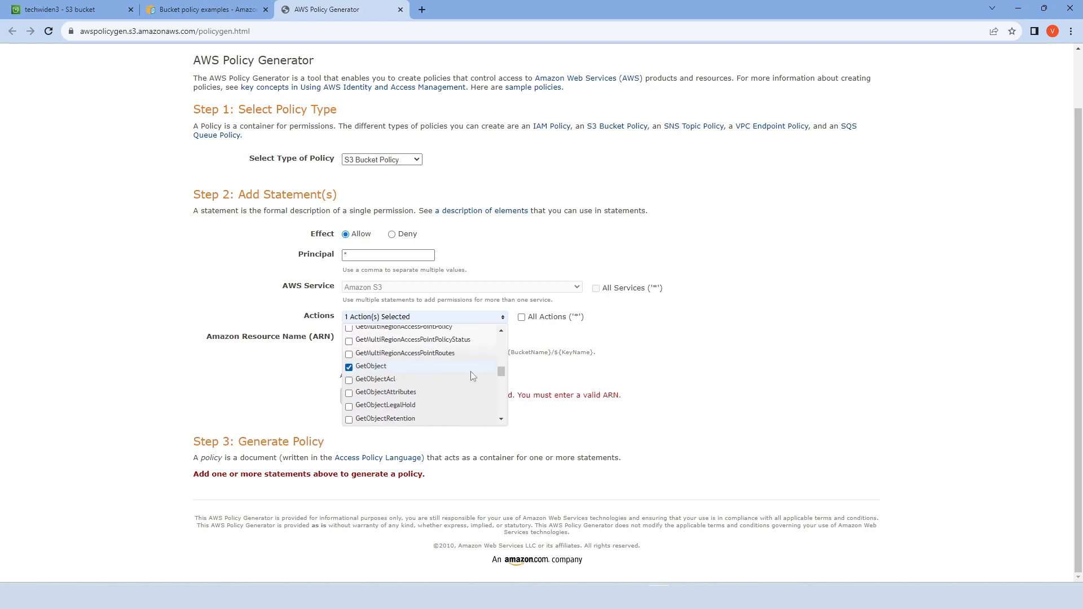
click(422, 339)
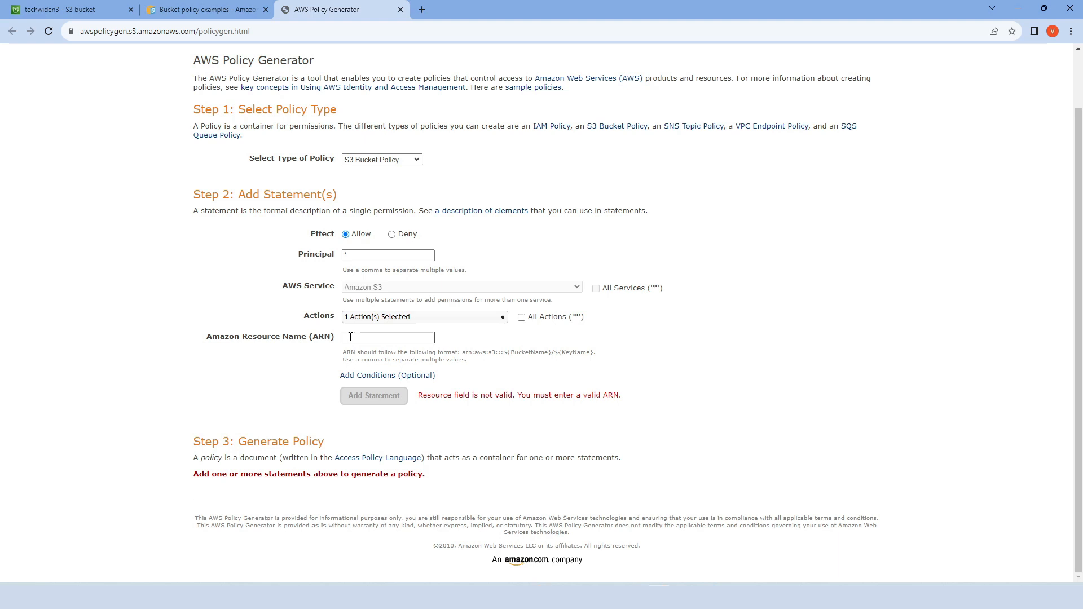
- Copy the bucket ARN from the policy editor and set the statement's Amazon Resource Name to arn:aws:s3:::techwiden3/*
click(110, 15)
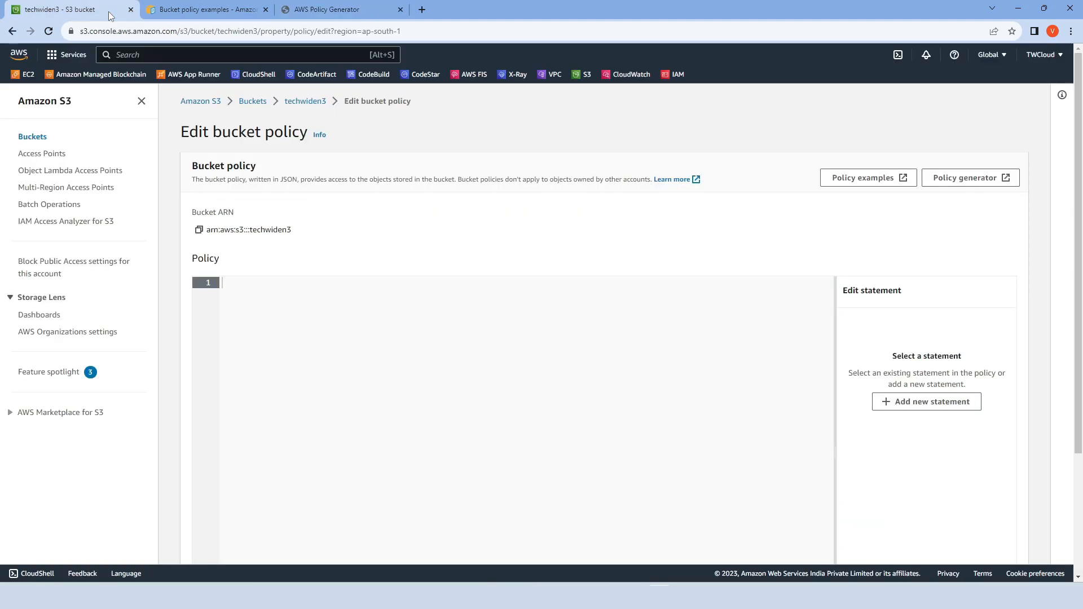
click(199, 231)
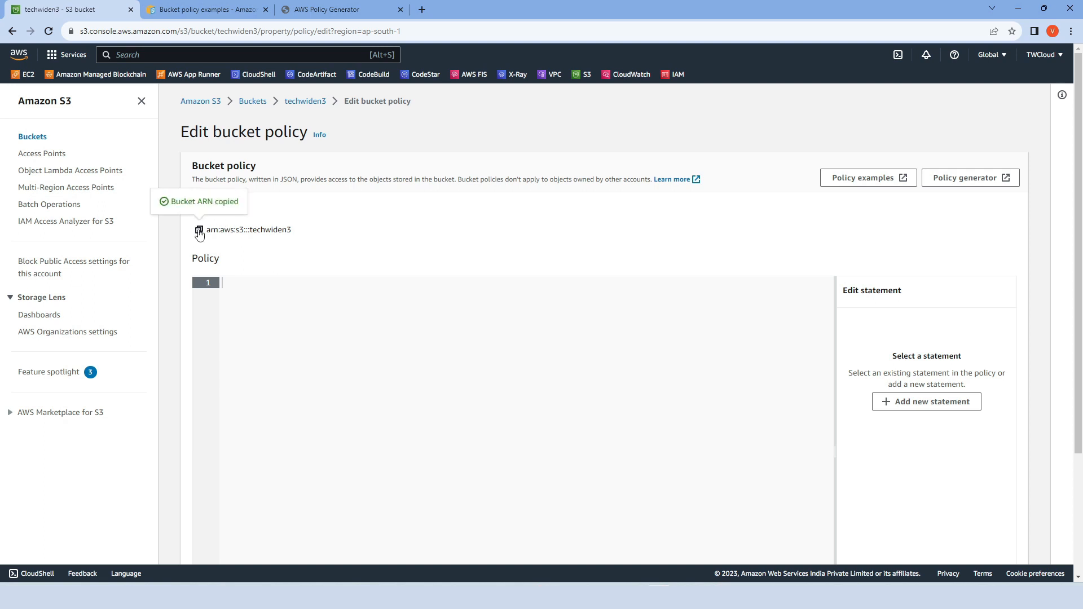
click(322, 11)
click(383, 338)
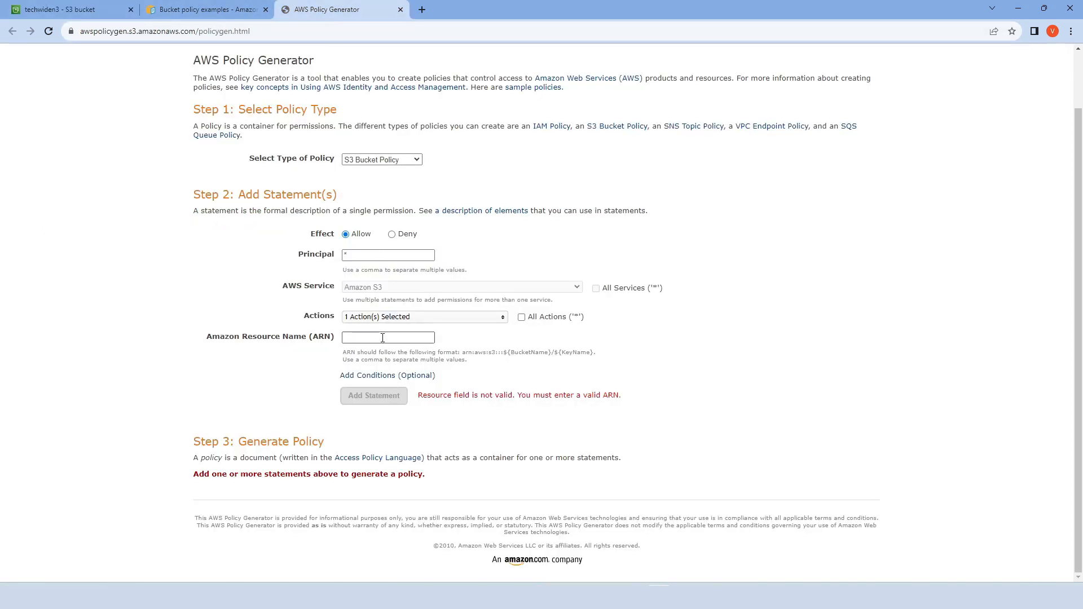
key(ctrl+v)
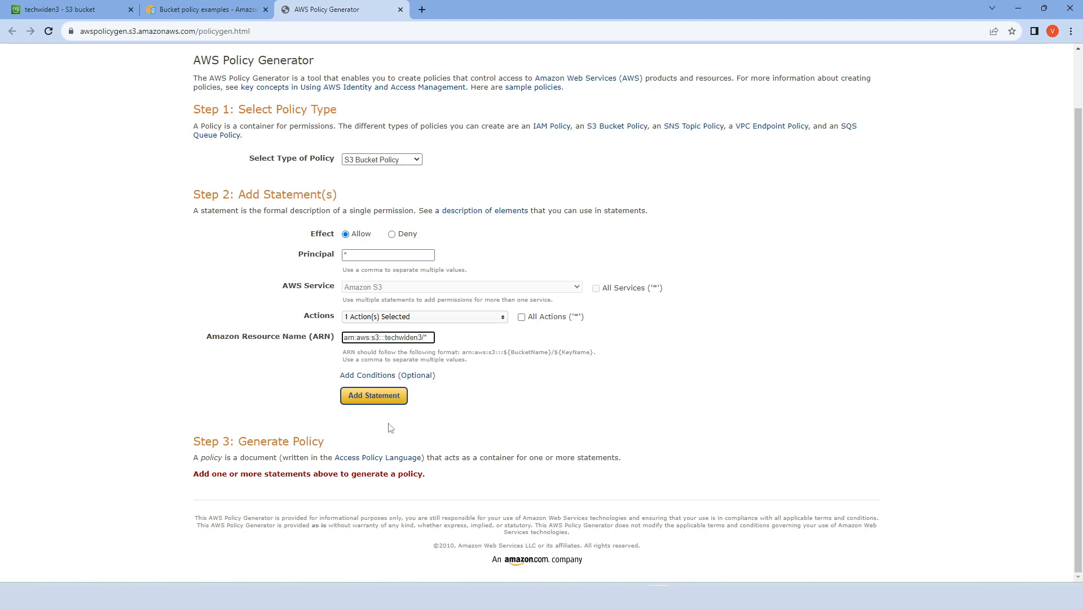
- Add the configured statement and generate the policy JSON document
click(382, 397)
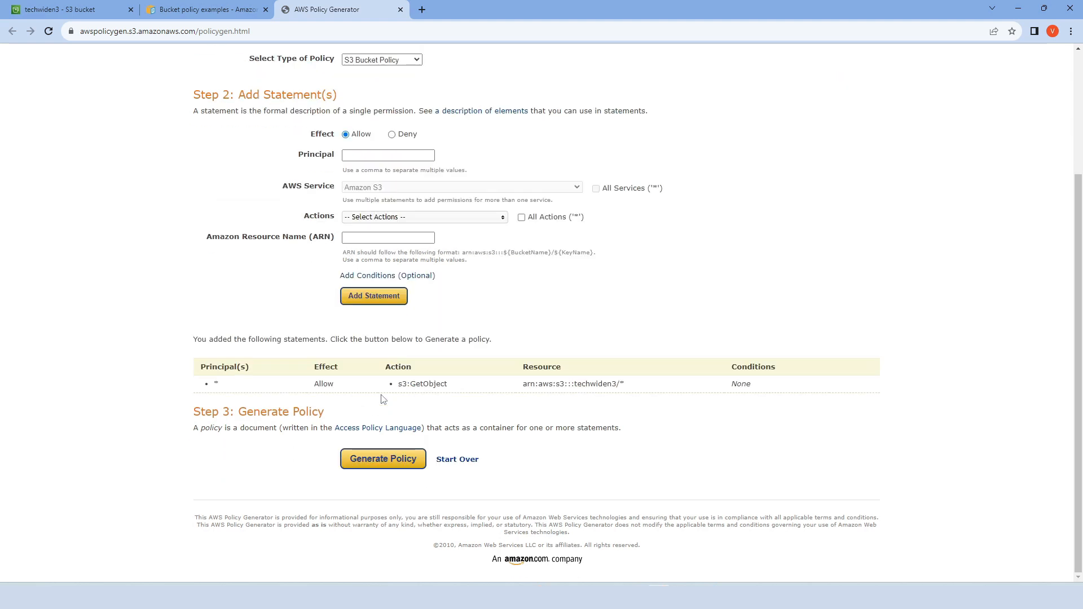
click(383, 460)
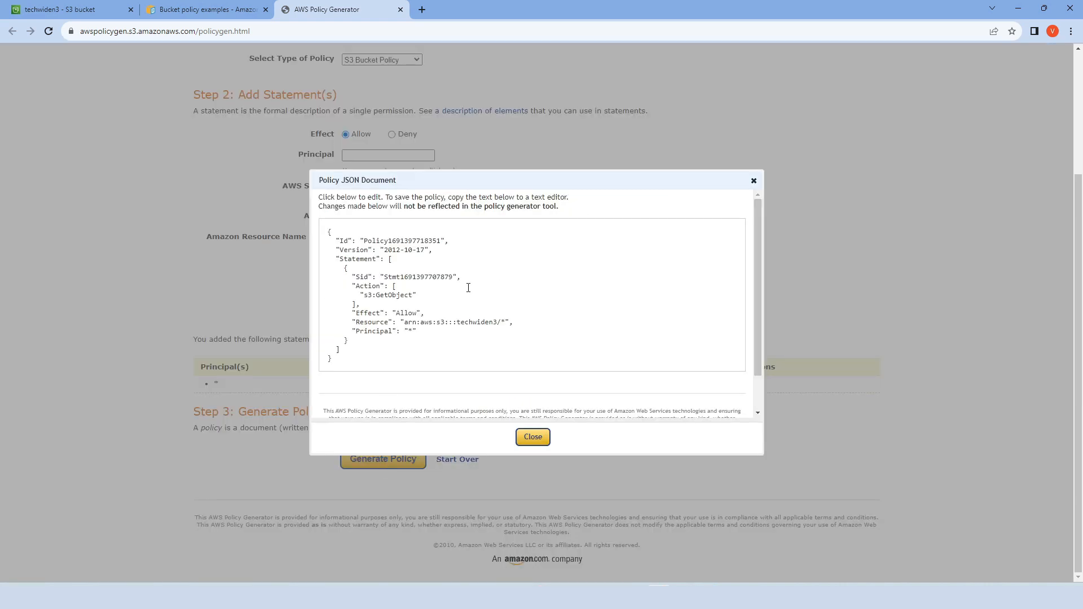
- Copy the entire generated policy JSON into the techwiden3 bucket's policy editor
click(438, 356)
key(ctrl+a)
click(533, 438)
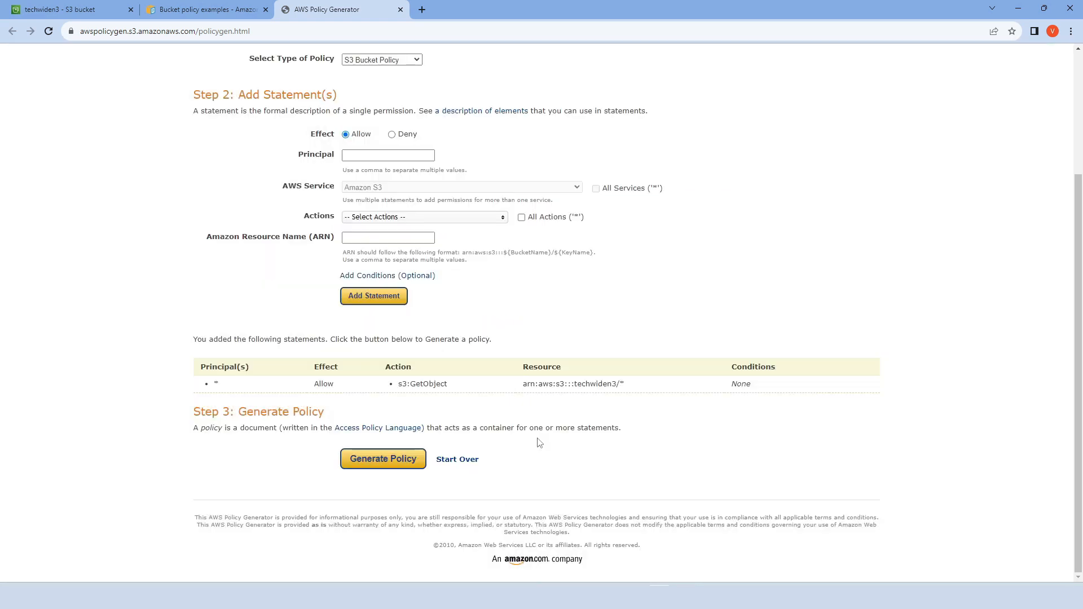
key(ctrl+1)
click(248, 285)
key(ctrl+v)
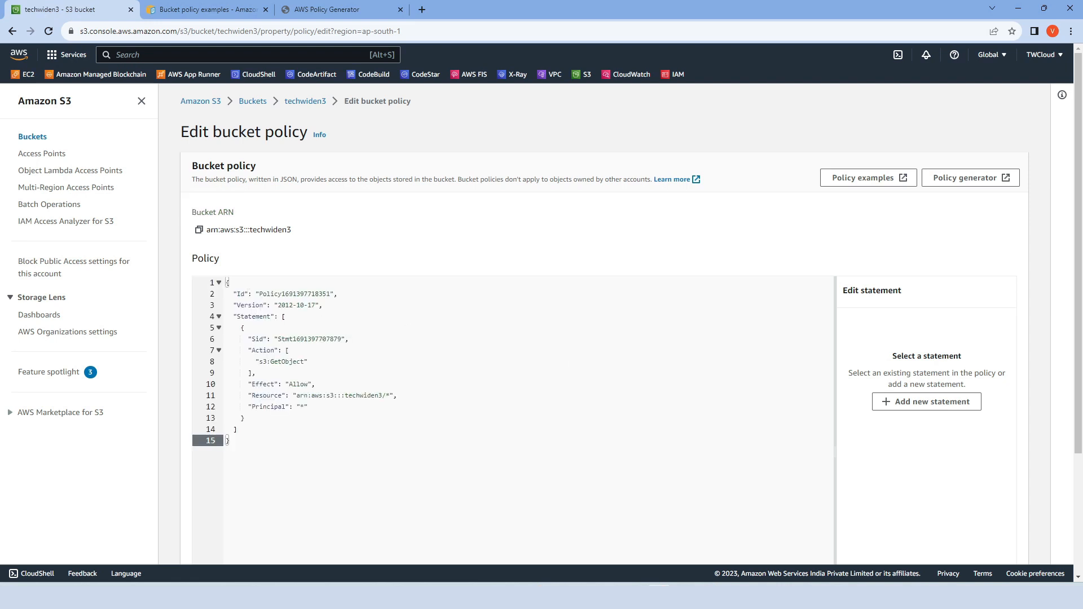
scroll(589, 470, down, 3)
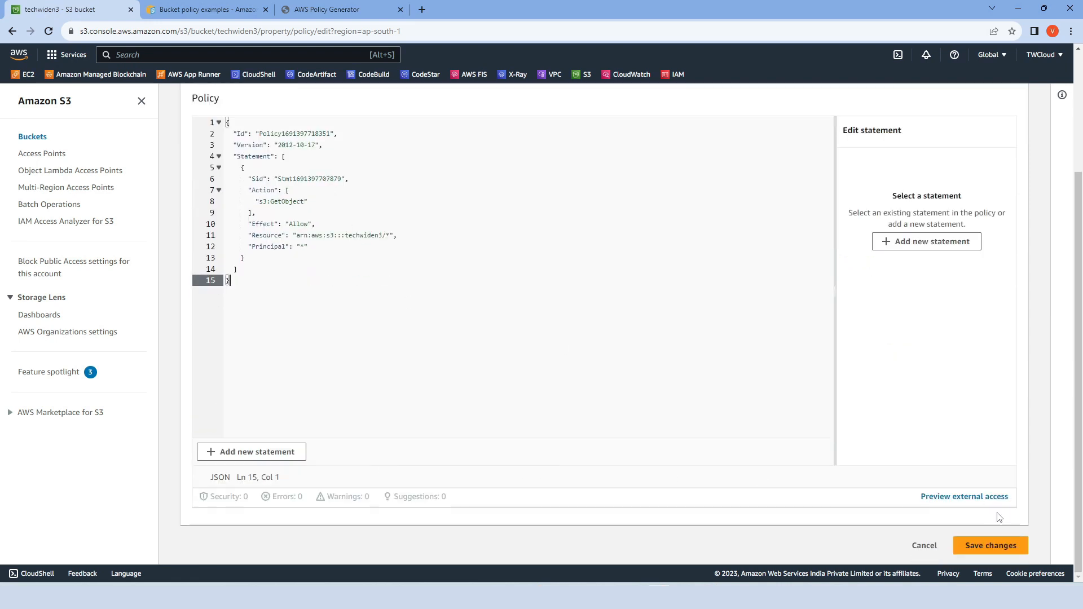
- Save the new bucket policy and show the objects stored in the techwiden3 bucket
click(991, 546)
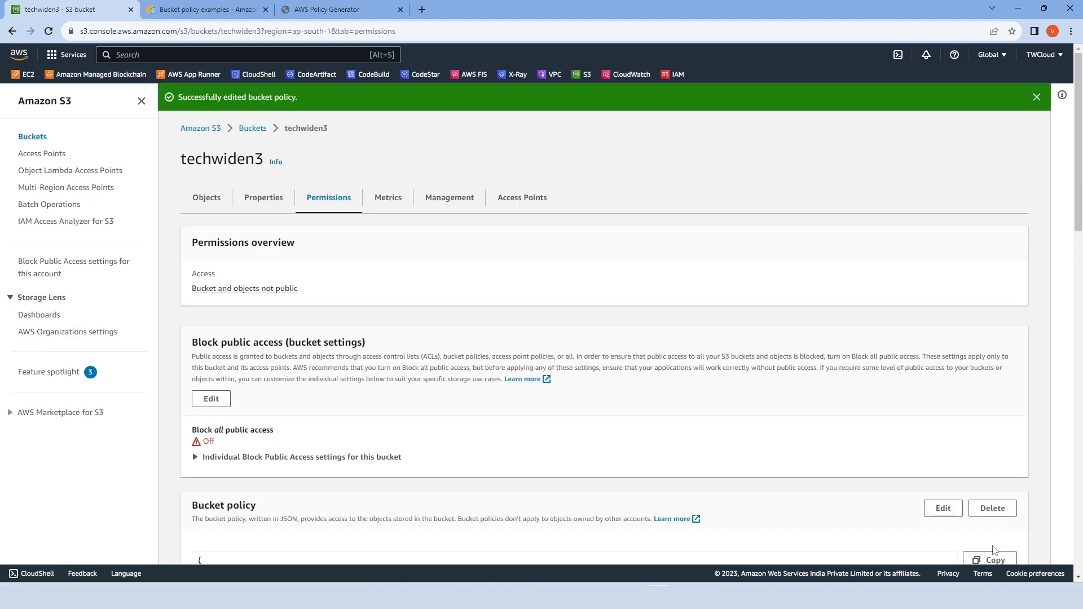
click(209, 201)
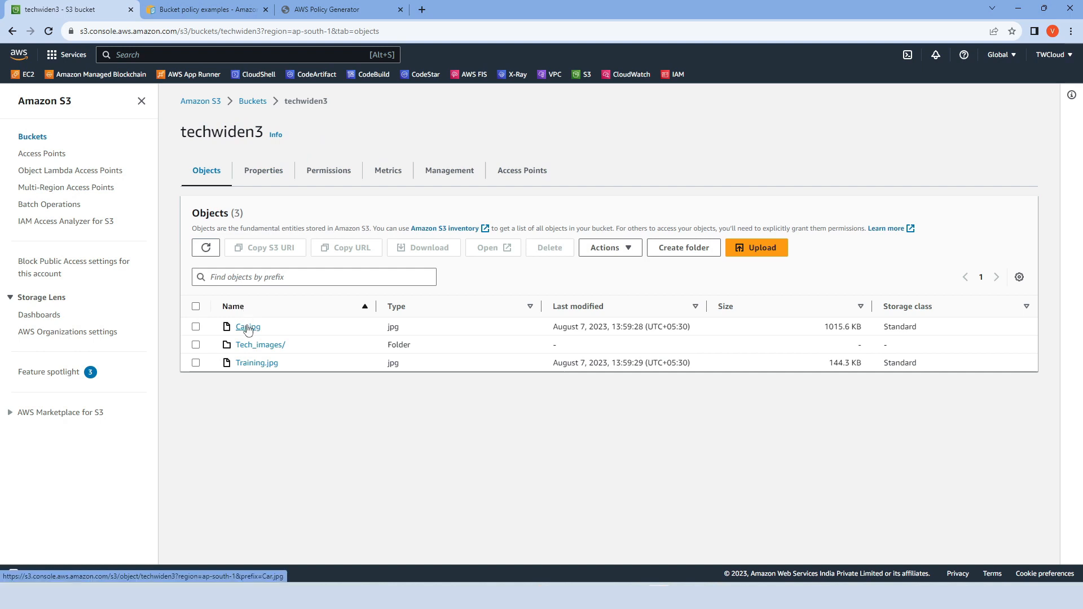
- Copy the object URL of Car.jpg and open it in a new browser tab to test public access
click(247, 328)
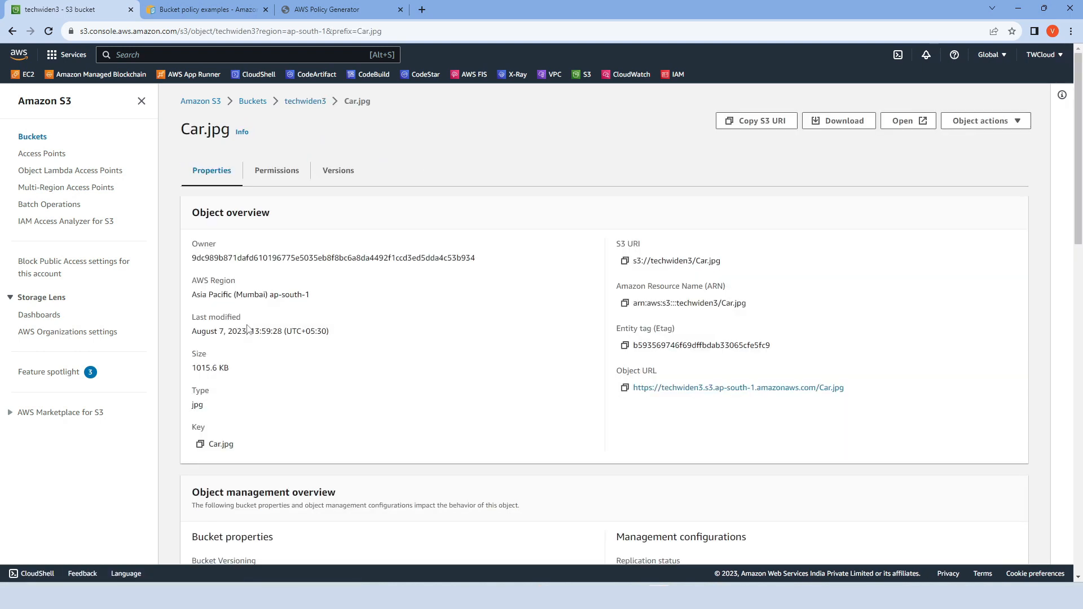
click(625, 389)
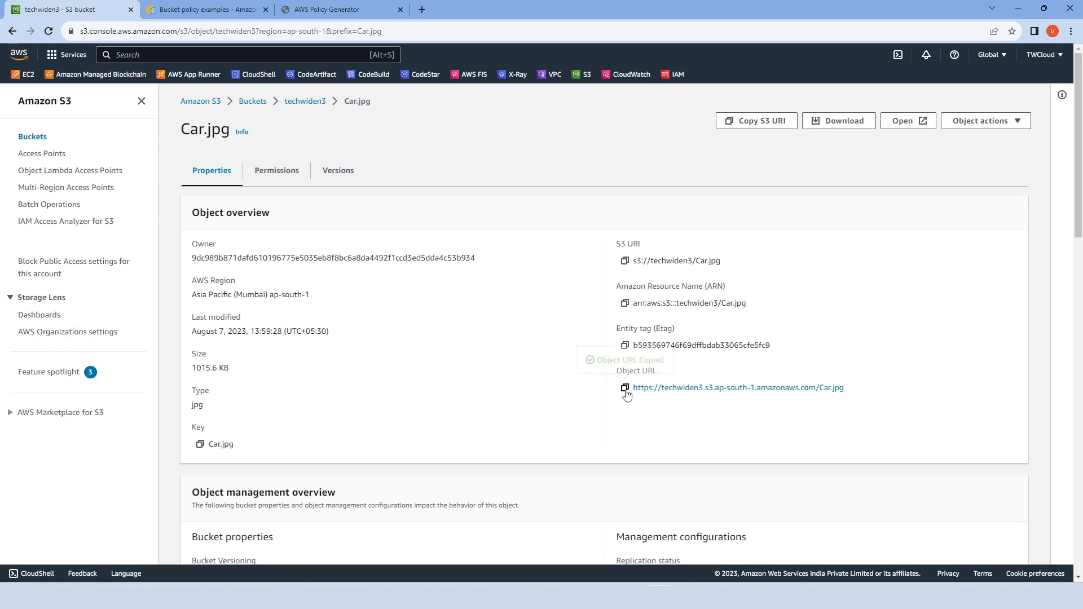
click(421, 10)
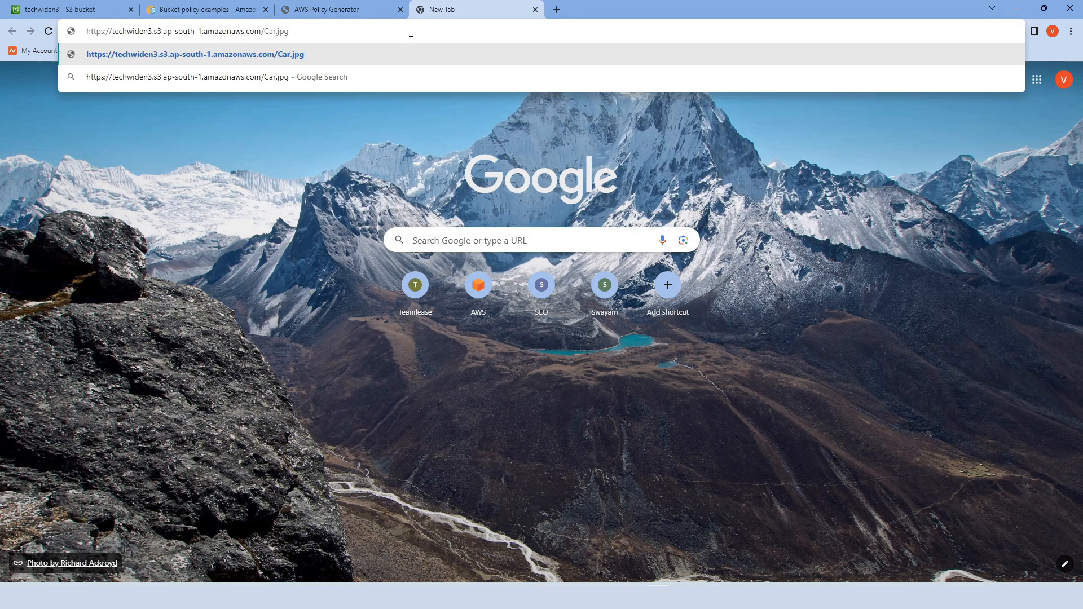
key(Return)
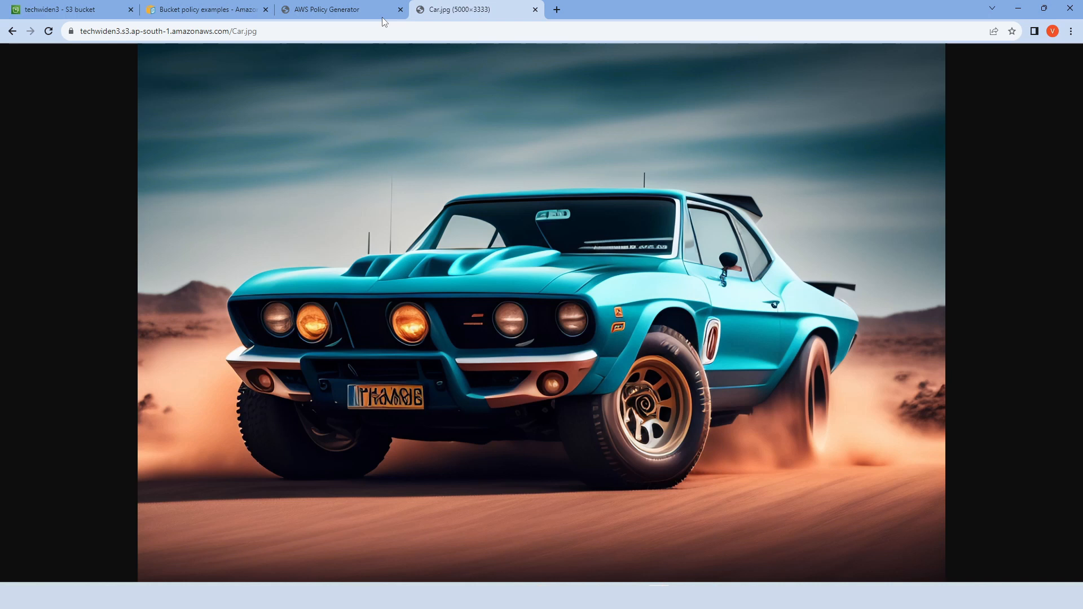
- Copy the object URL of Training.jpg from the techwiden3 bucket and load it in the image test tab
click(108, 10)
click(295, 101)
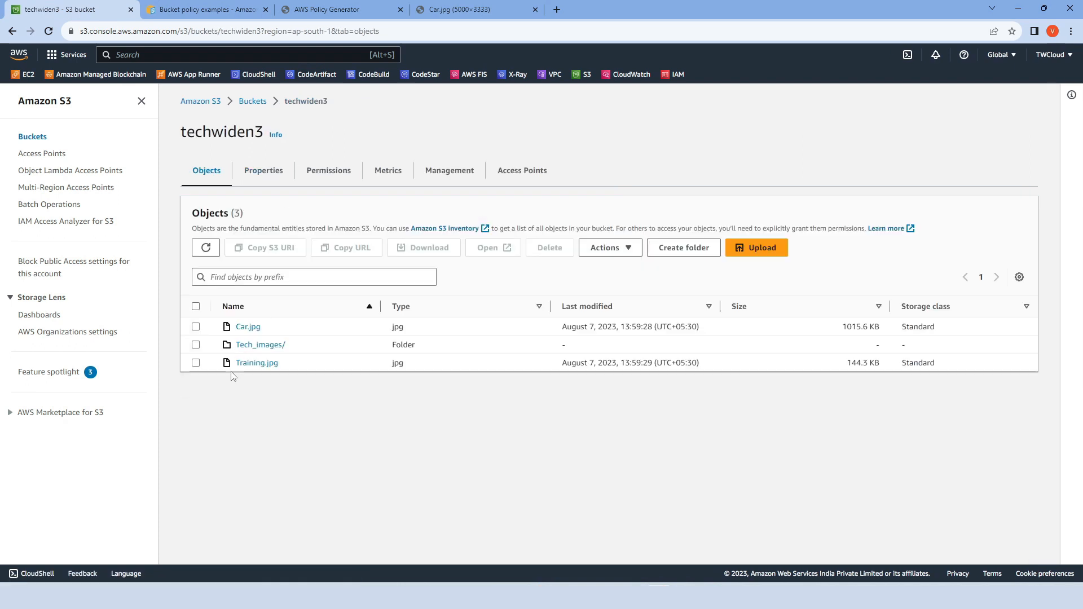
click(254, 363)
click(625, 389)
click(486, 10)
click(485, 28)
key(ctrl+v)
key(Return)
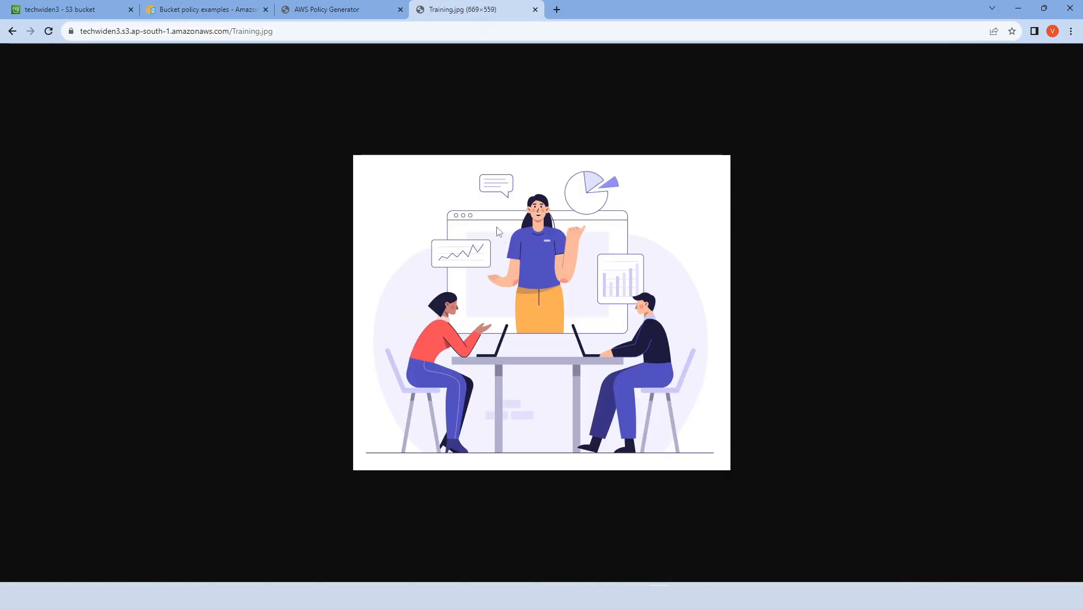
- Copy the object URL of Flower.jpg in the Tech_images folder and load it in the image test tab
click(62, 9)
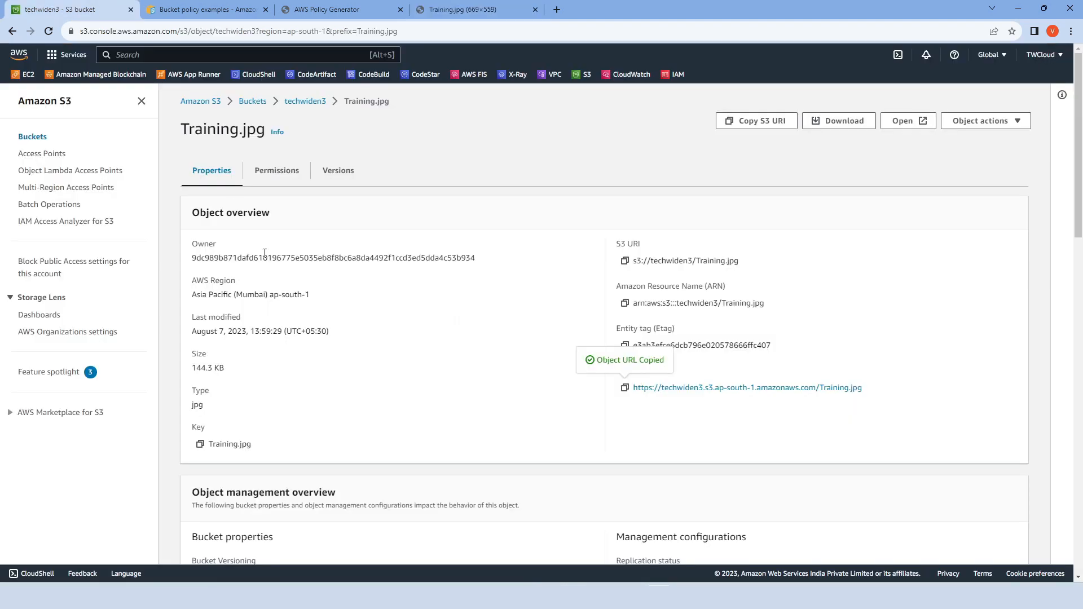
click(306, 104)
click(260, 345)
click(249, 327)
click(621, 367)
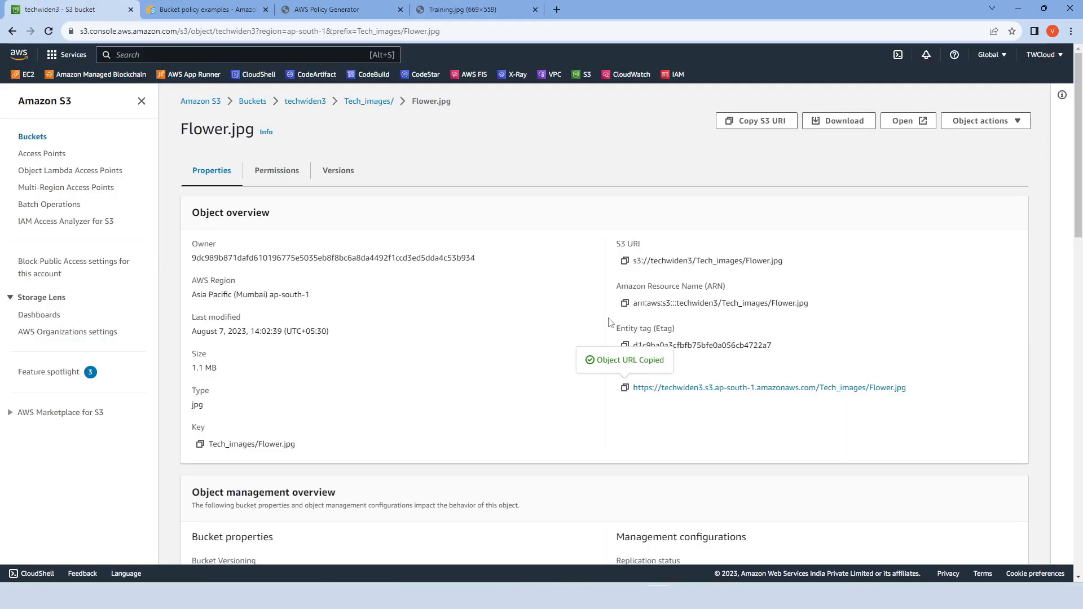
click(474, 10)
click(452, 32)
key(ctrl+v)
key(Return)
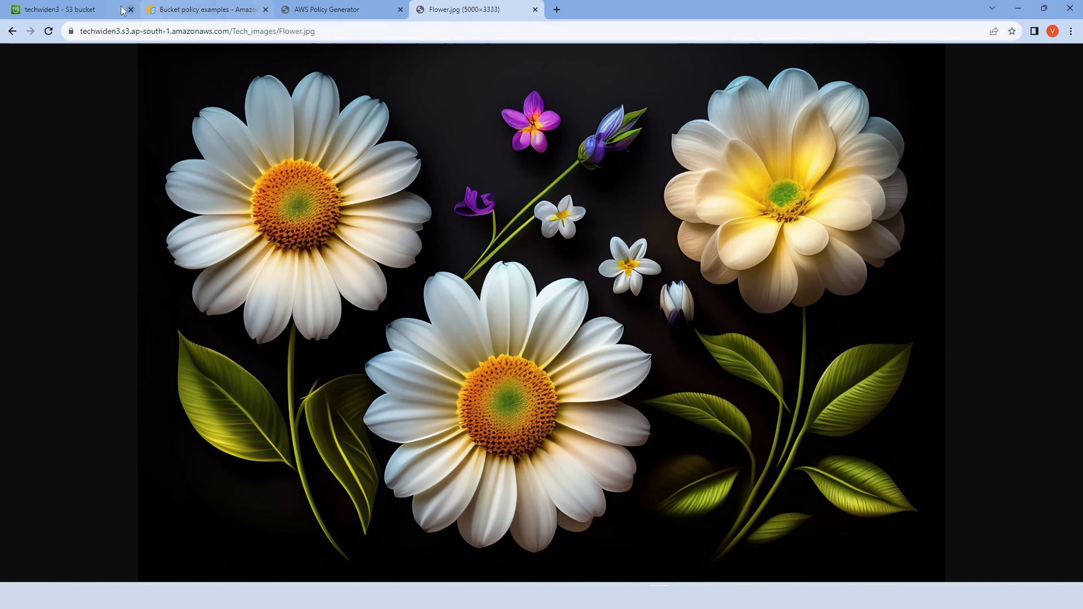
- Return to the S3 console and show the top-level object list of the techwiden3 bucket
click(96, 9)
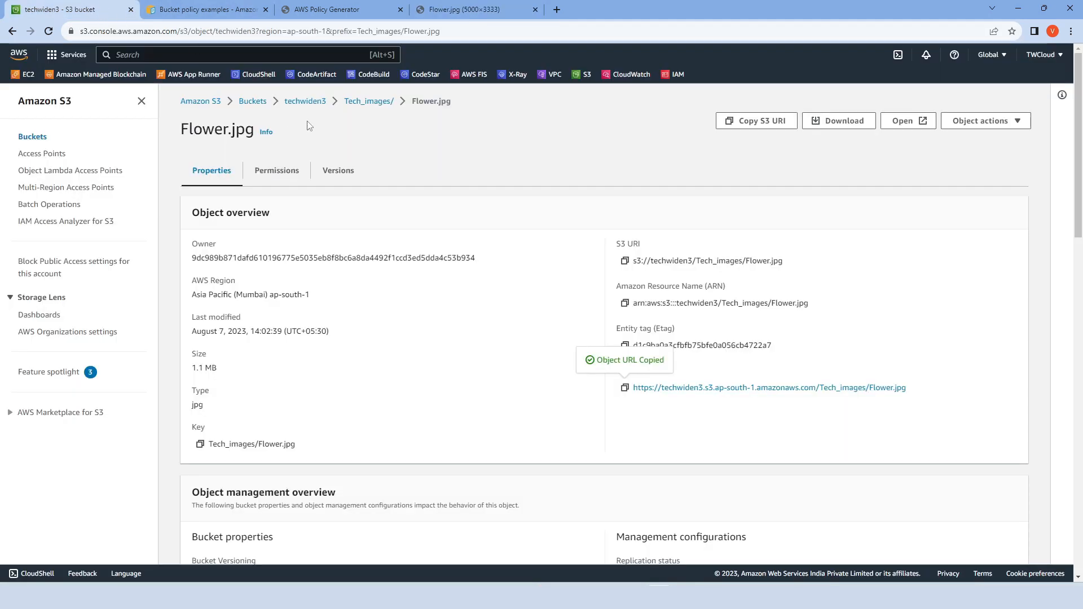
click(351, 101)
click(313, 102)
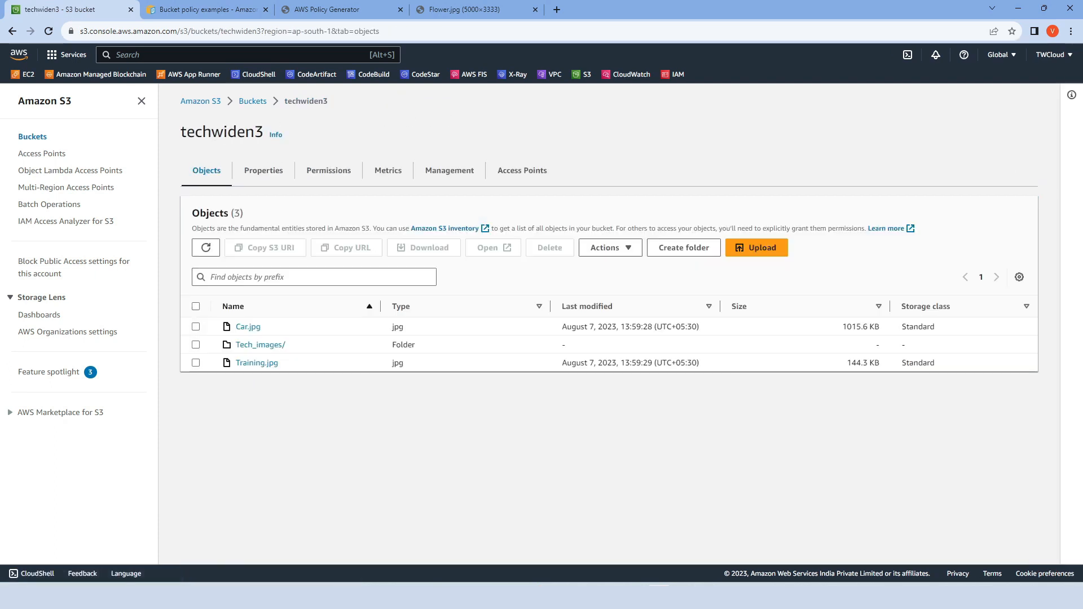